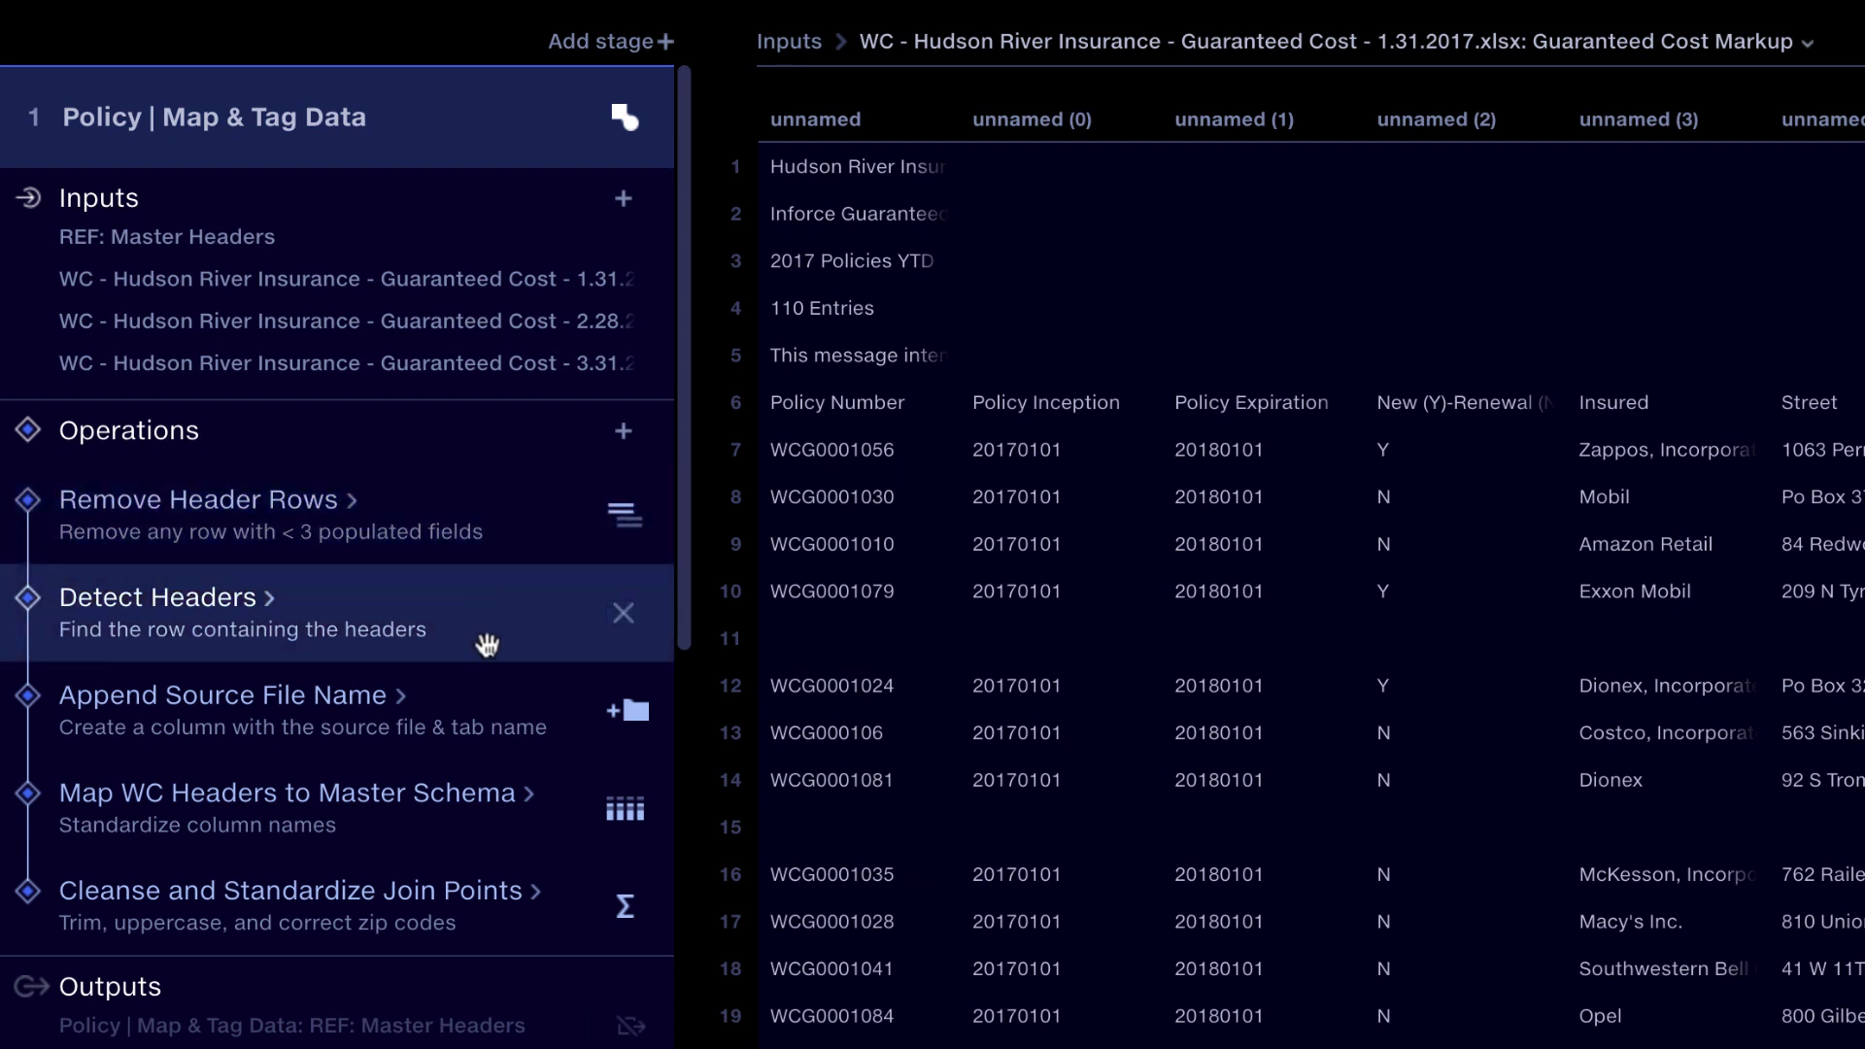
Filter the header-mapping details to unmapped fields and view suggestions for TPA Name
{"action": "left_click", "coordinate": [437, 810]}
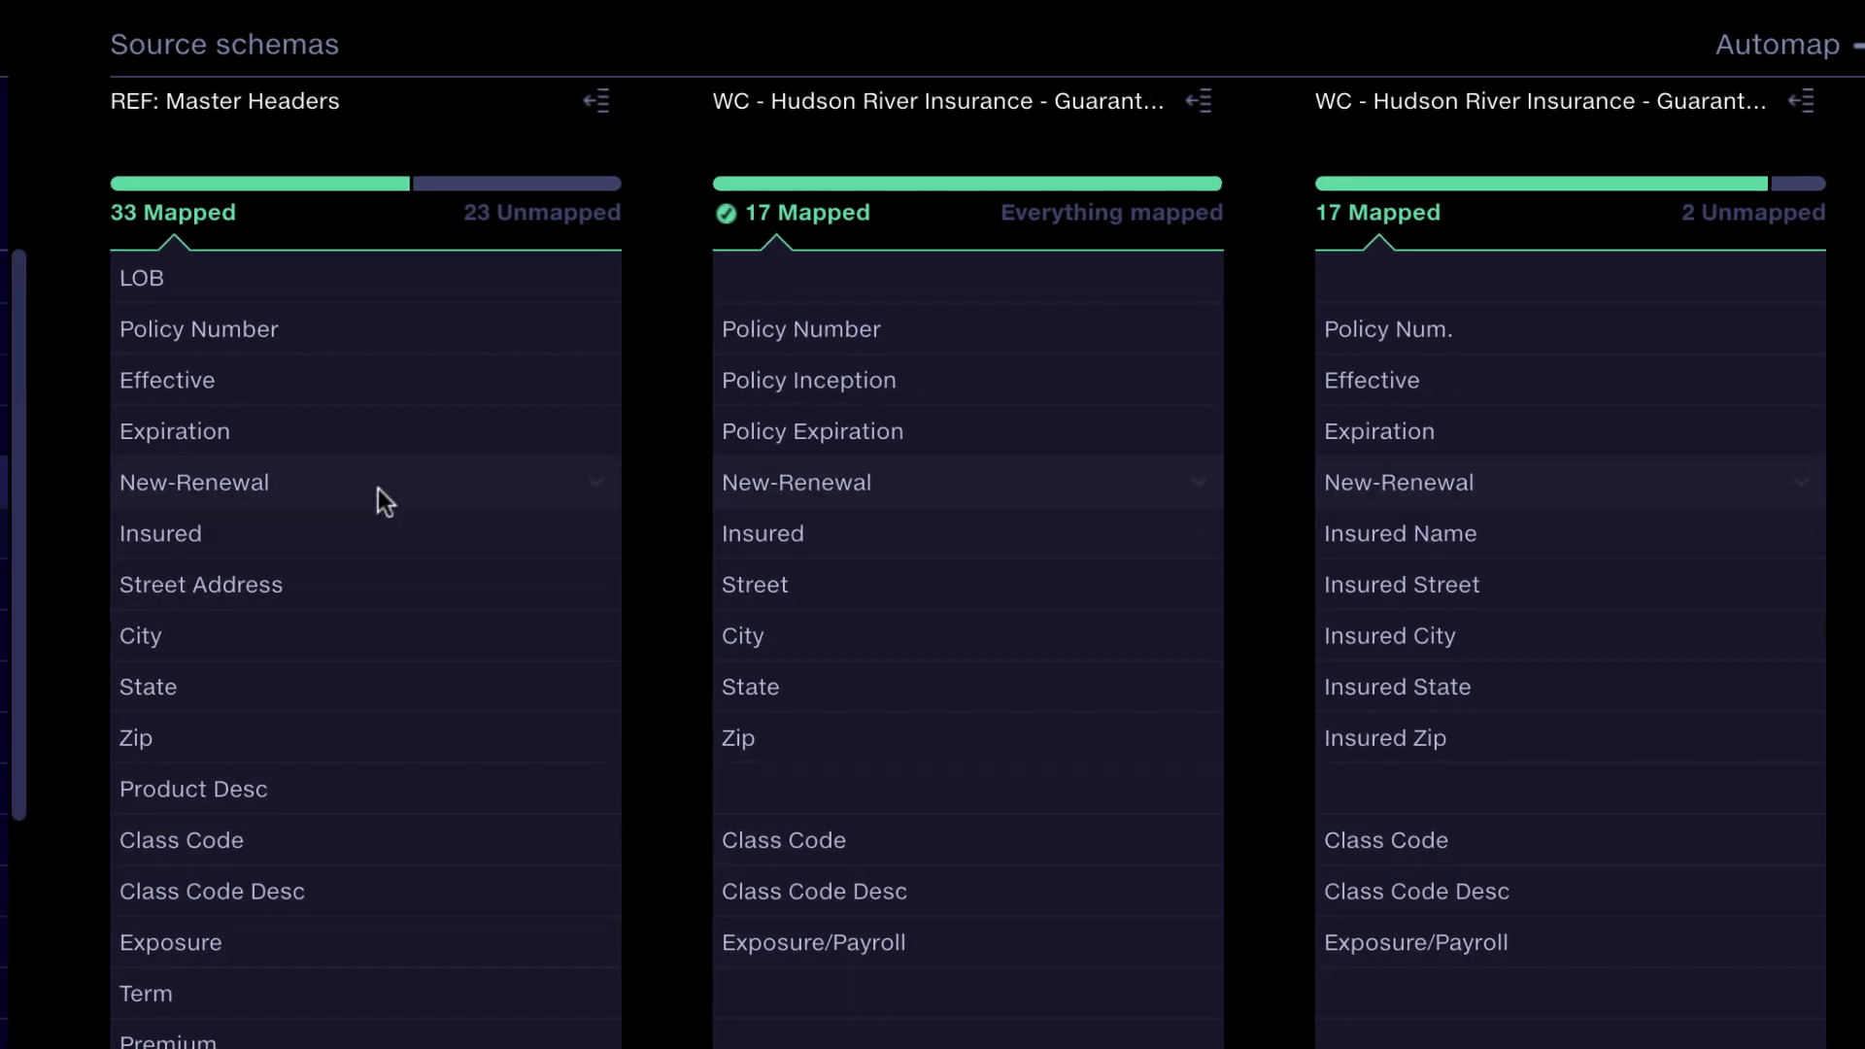
{"action": "left_click", "coordinate": [819, 222]}
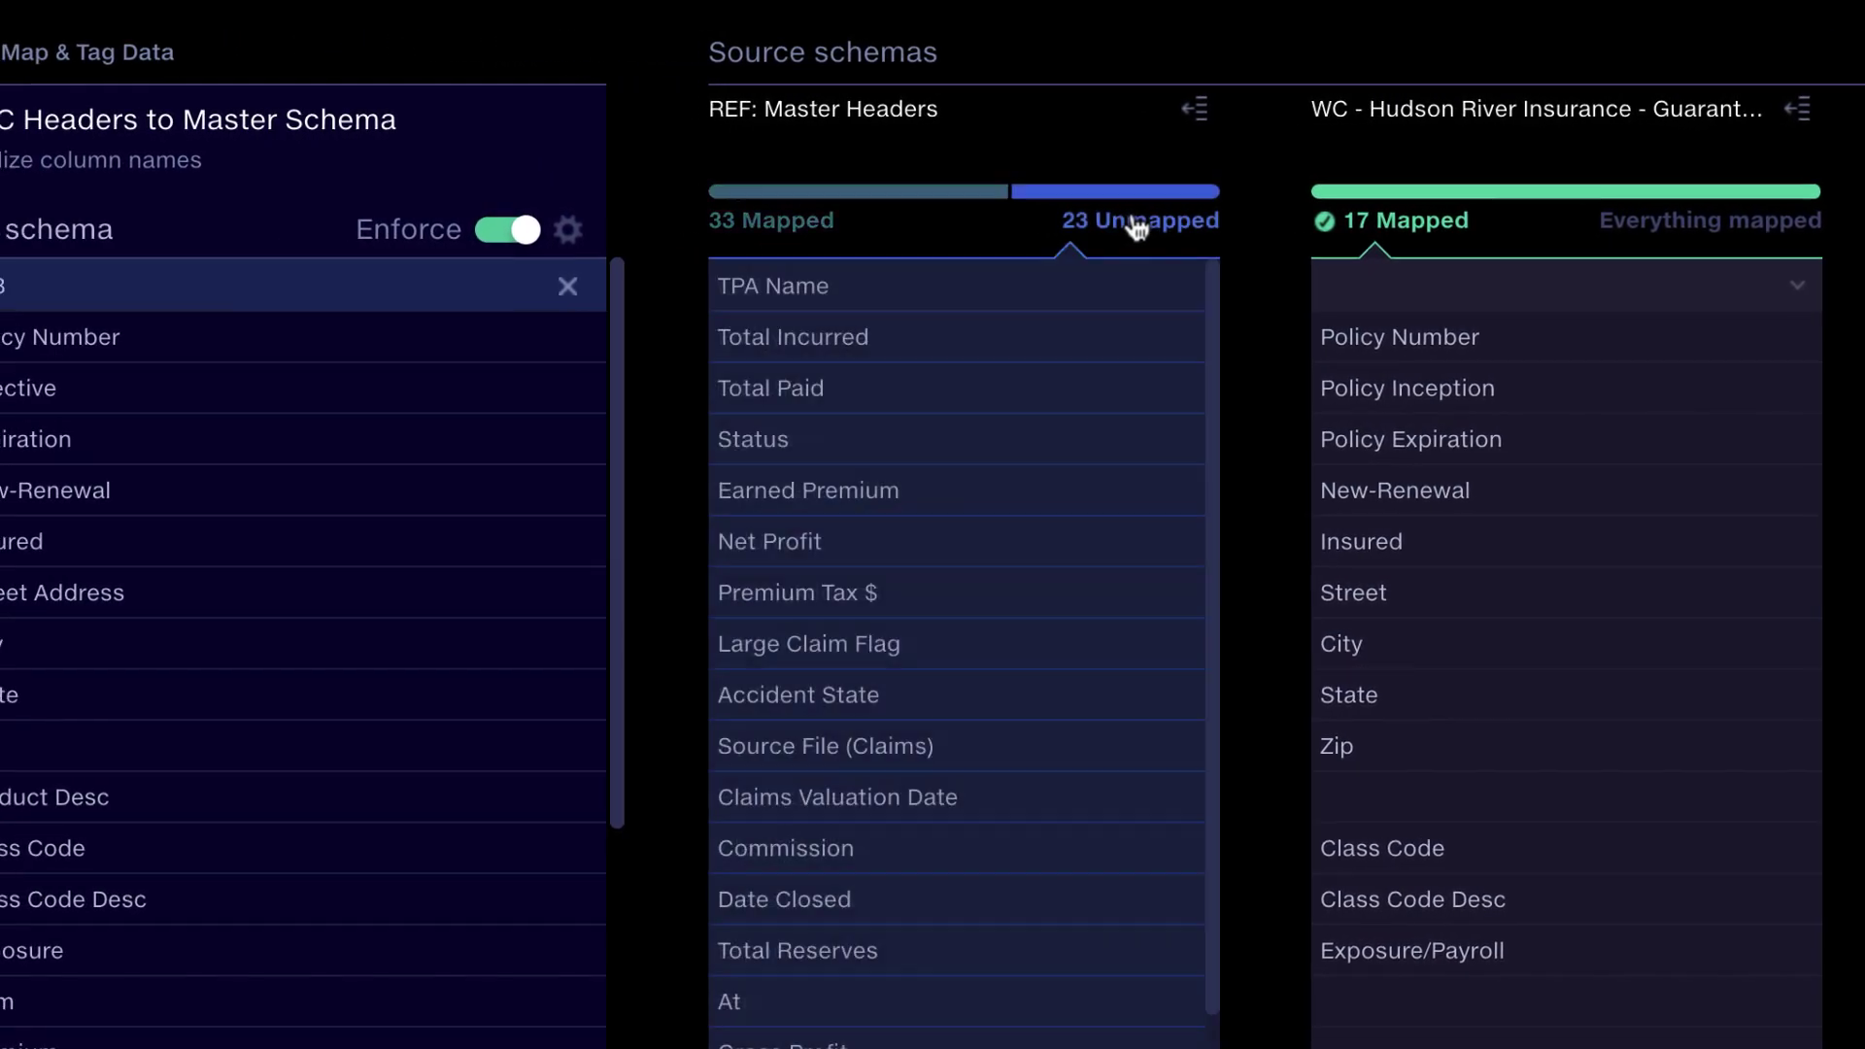
{"action": "left_click", "coordinate": [1304, 293]}
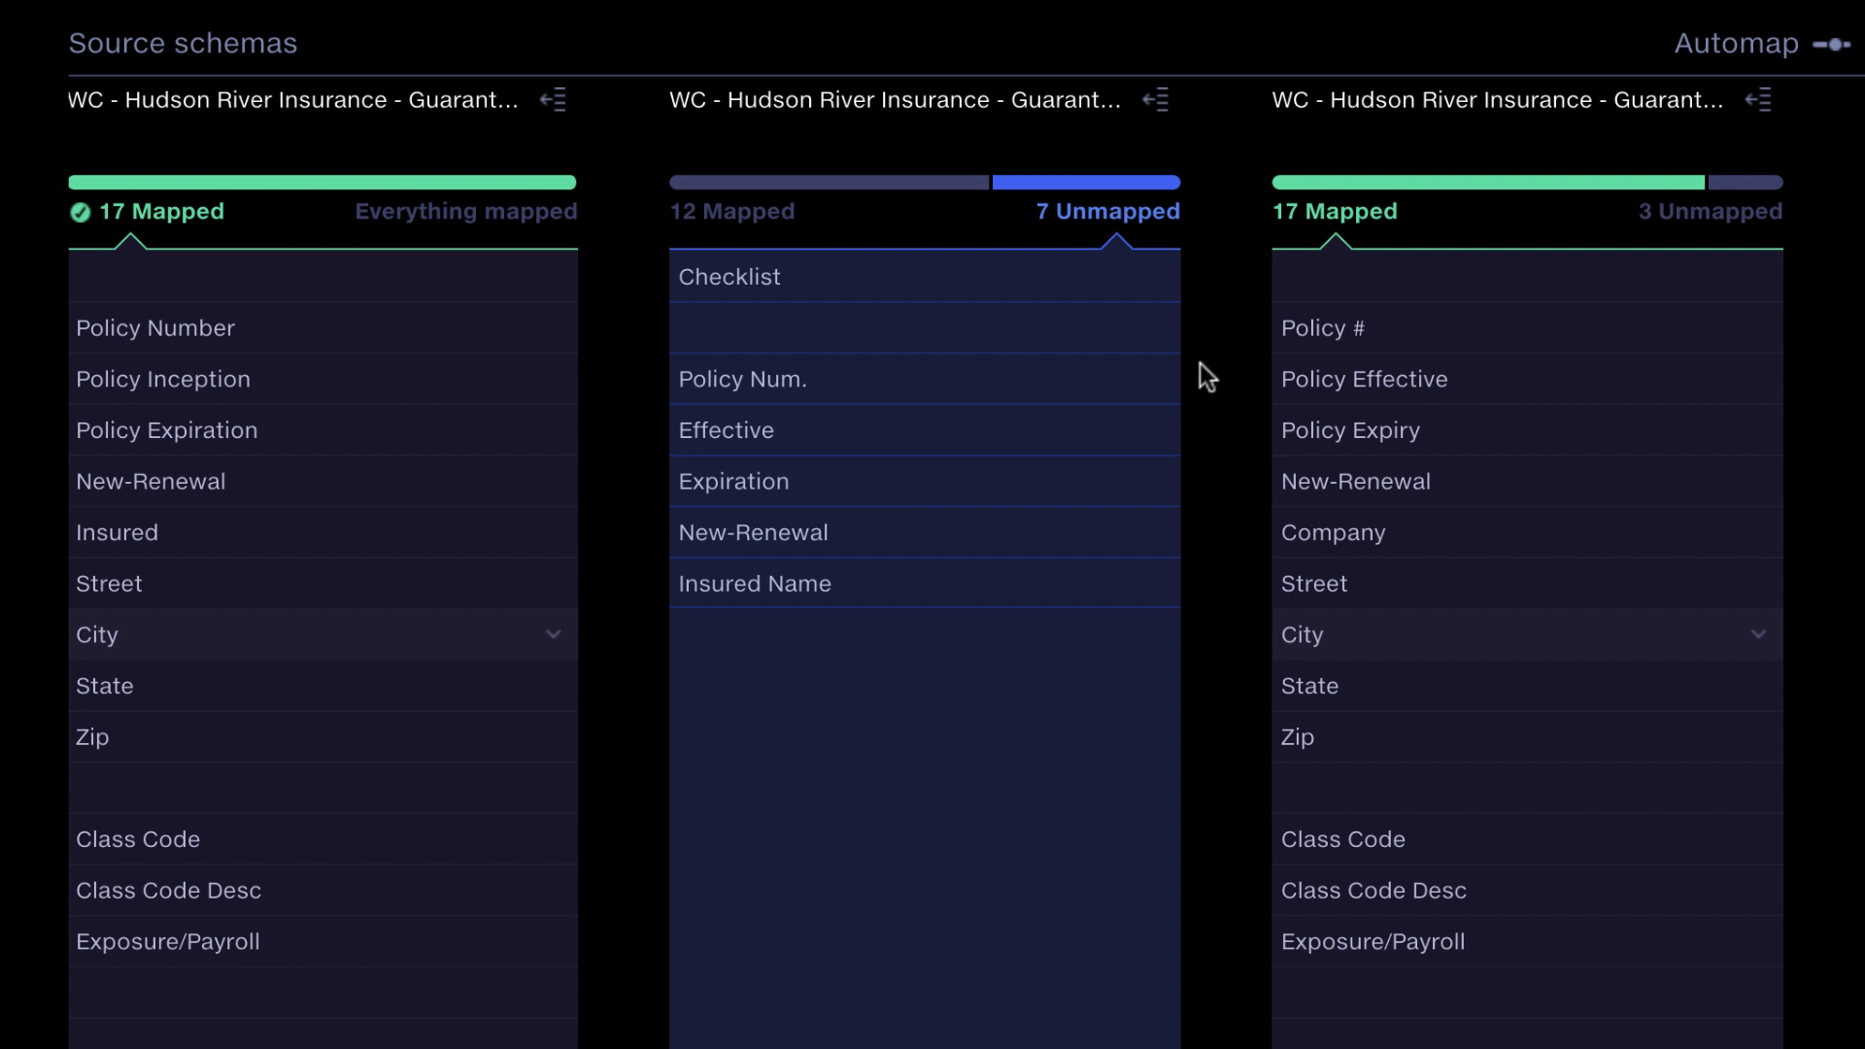
{"action": "mouse_move", "coordinate": [924, 379]}
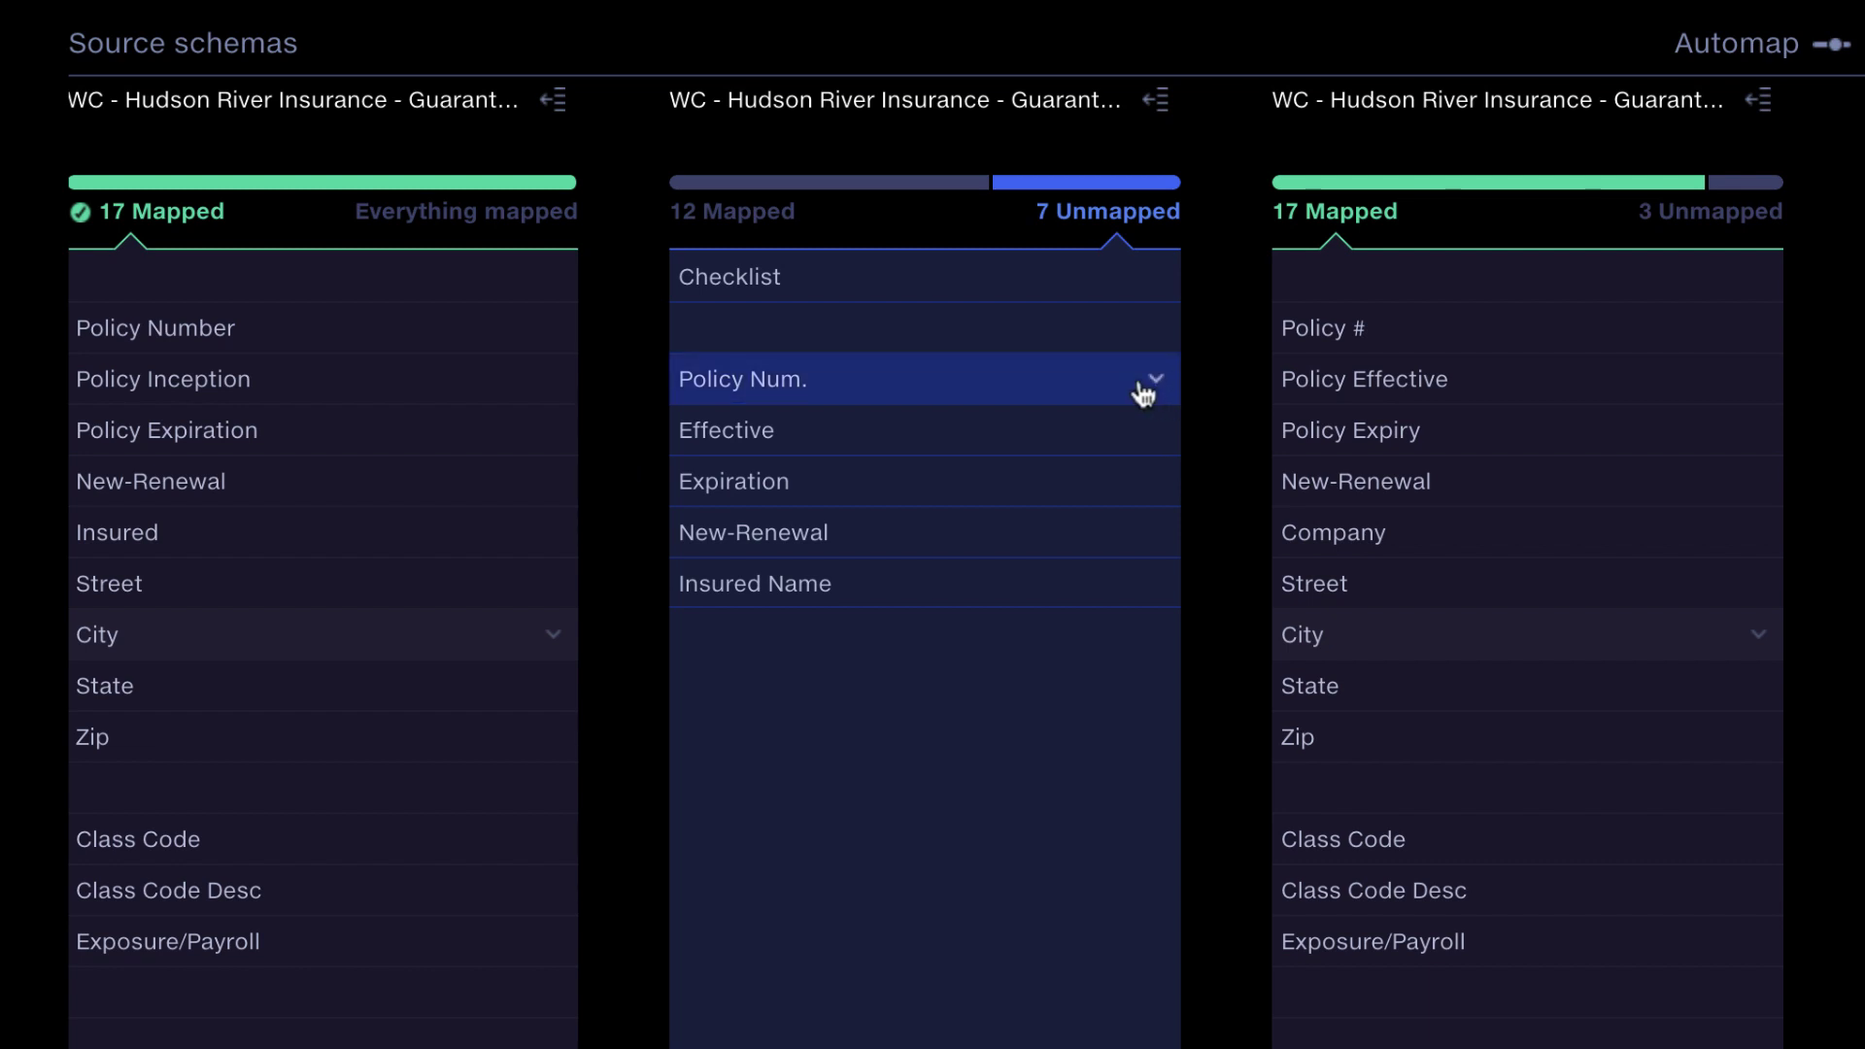
Show the mapping options for the Policy Num. field
{"action": "left_click", "coordinate": [1143, 393]}
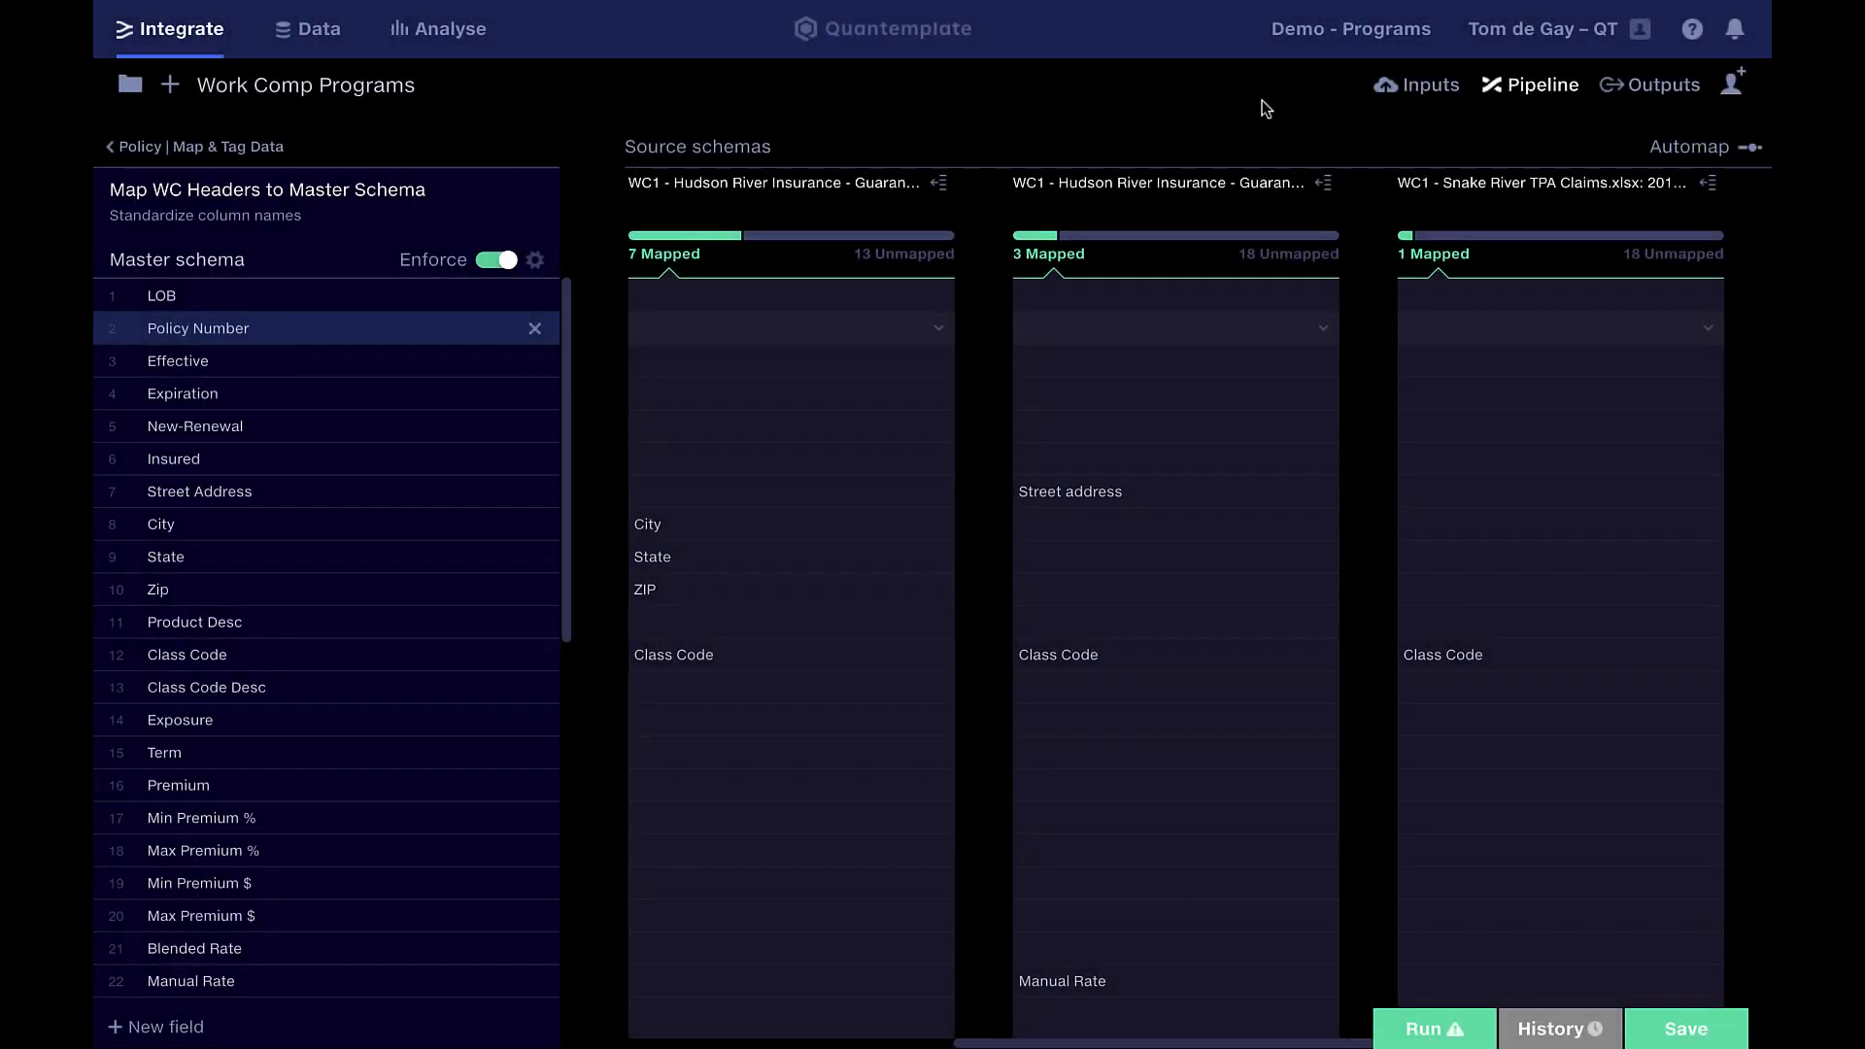
Preview the Automap suggestions for all source files and apply them
{"action": "left_click", "coordinate": [1677, 148]}
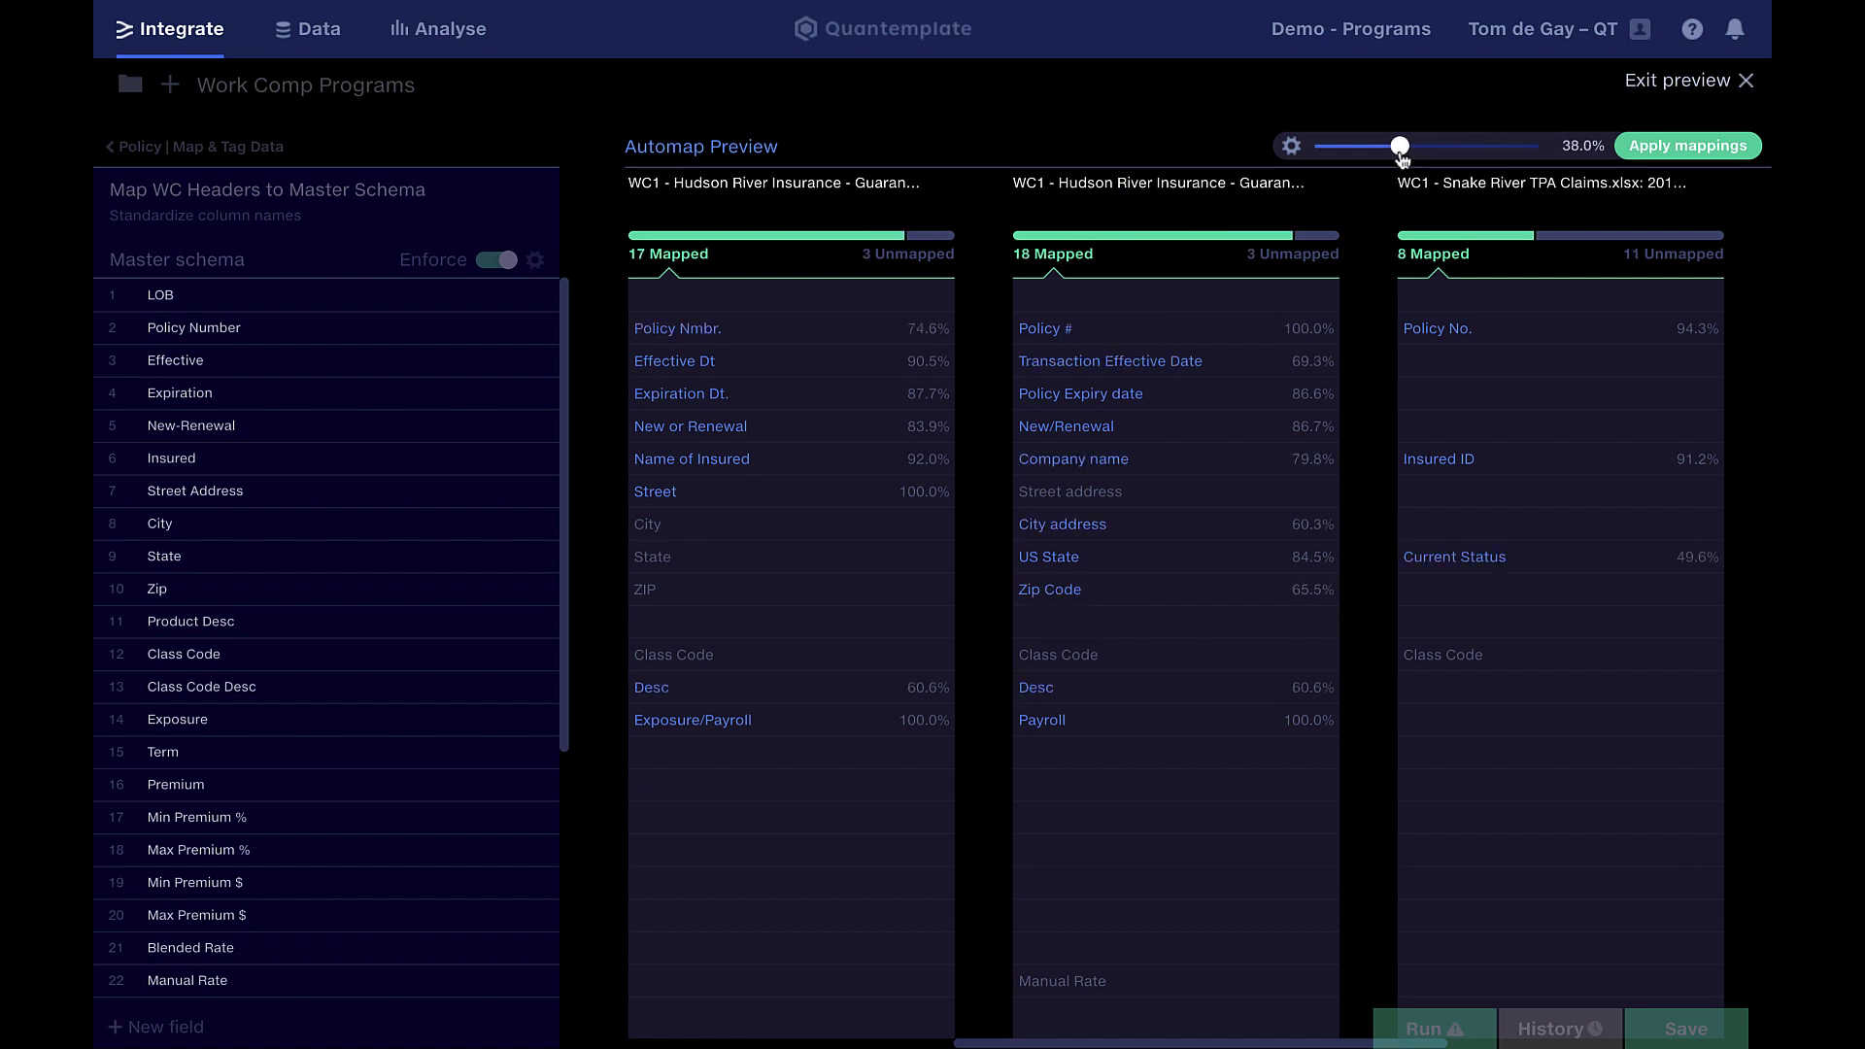
{"action": "left_click", "coordinate": [1658, 150]}
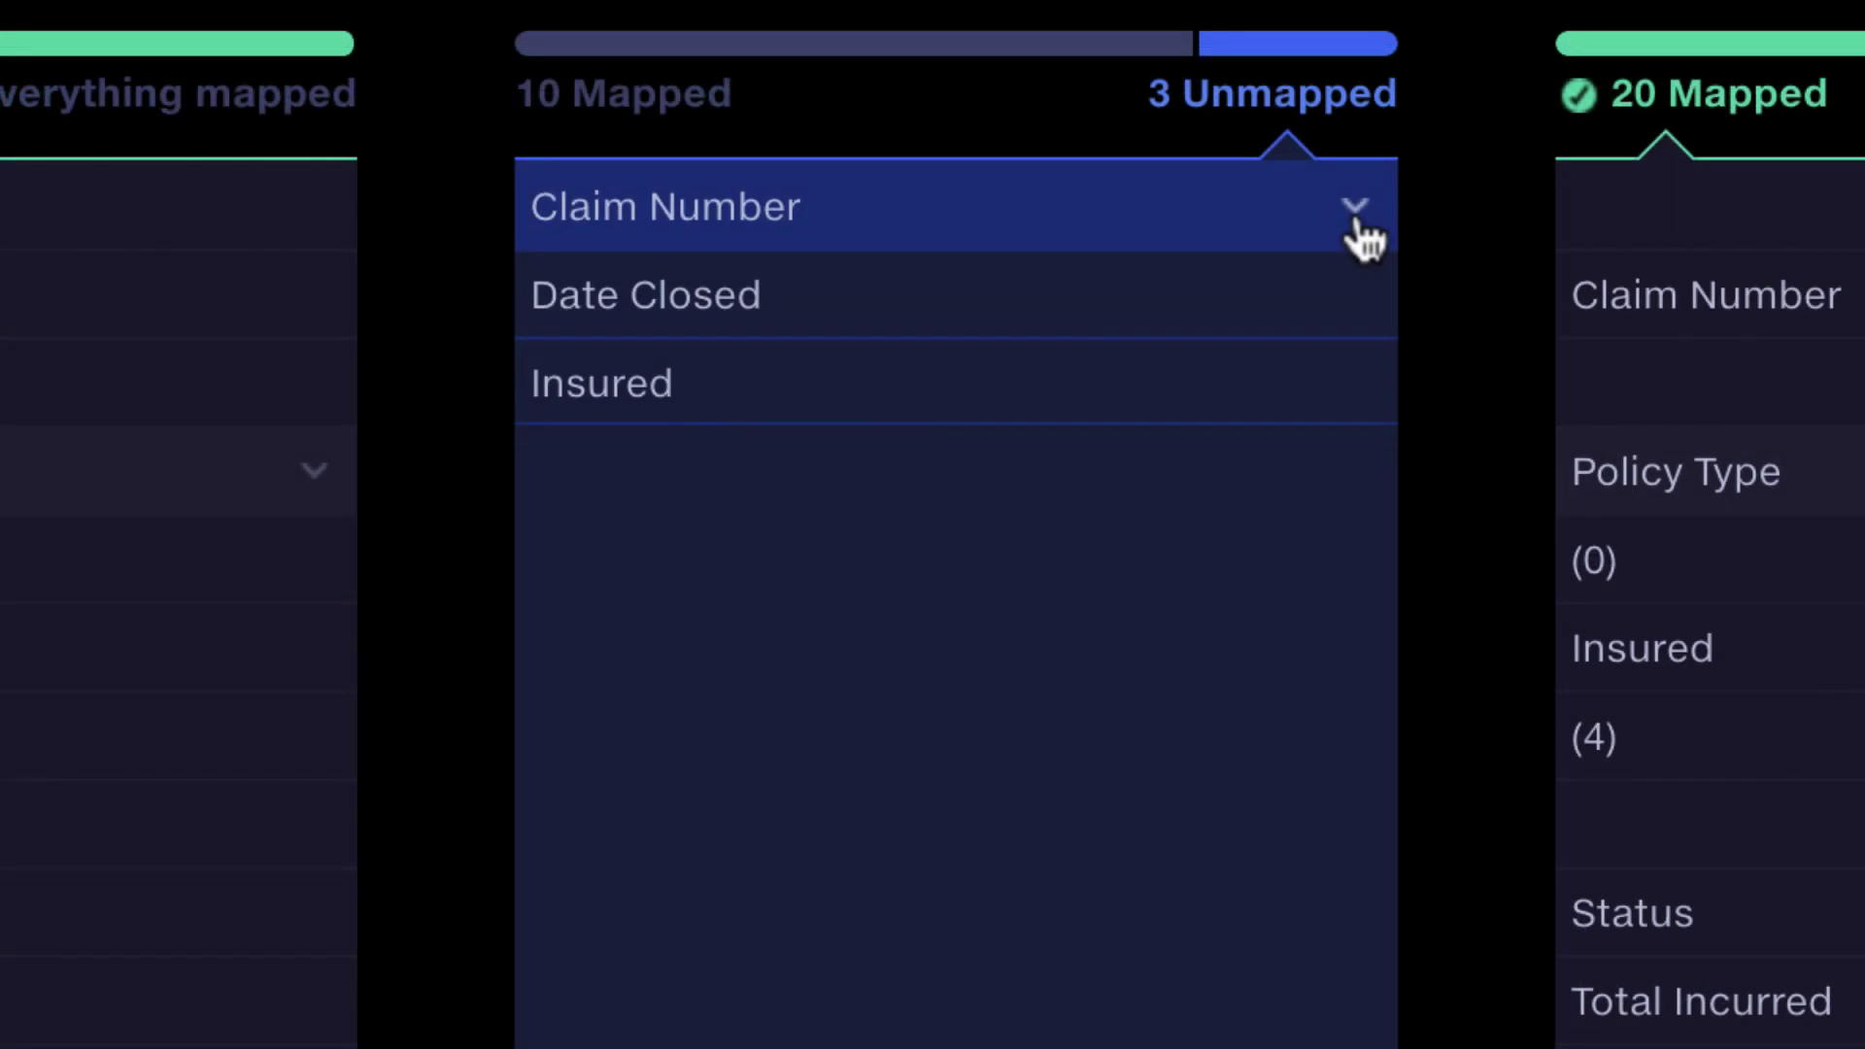
Show the Map to master suggestions for the claims schema's Claim Number field
{"action": "left_click", "coordinate": [1358, 219]}
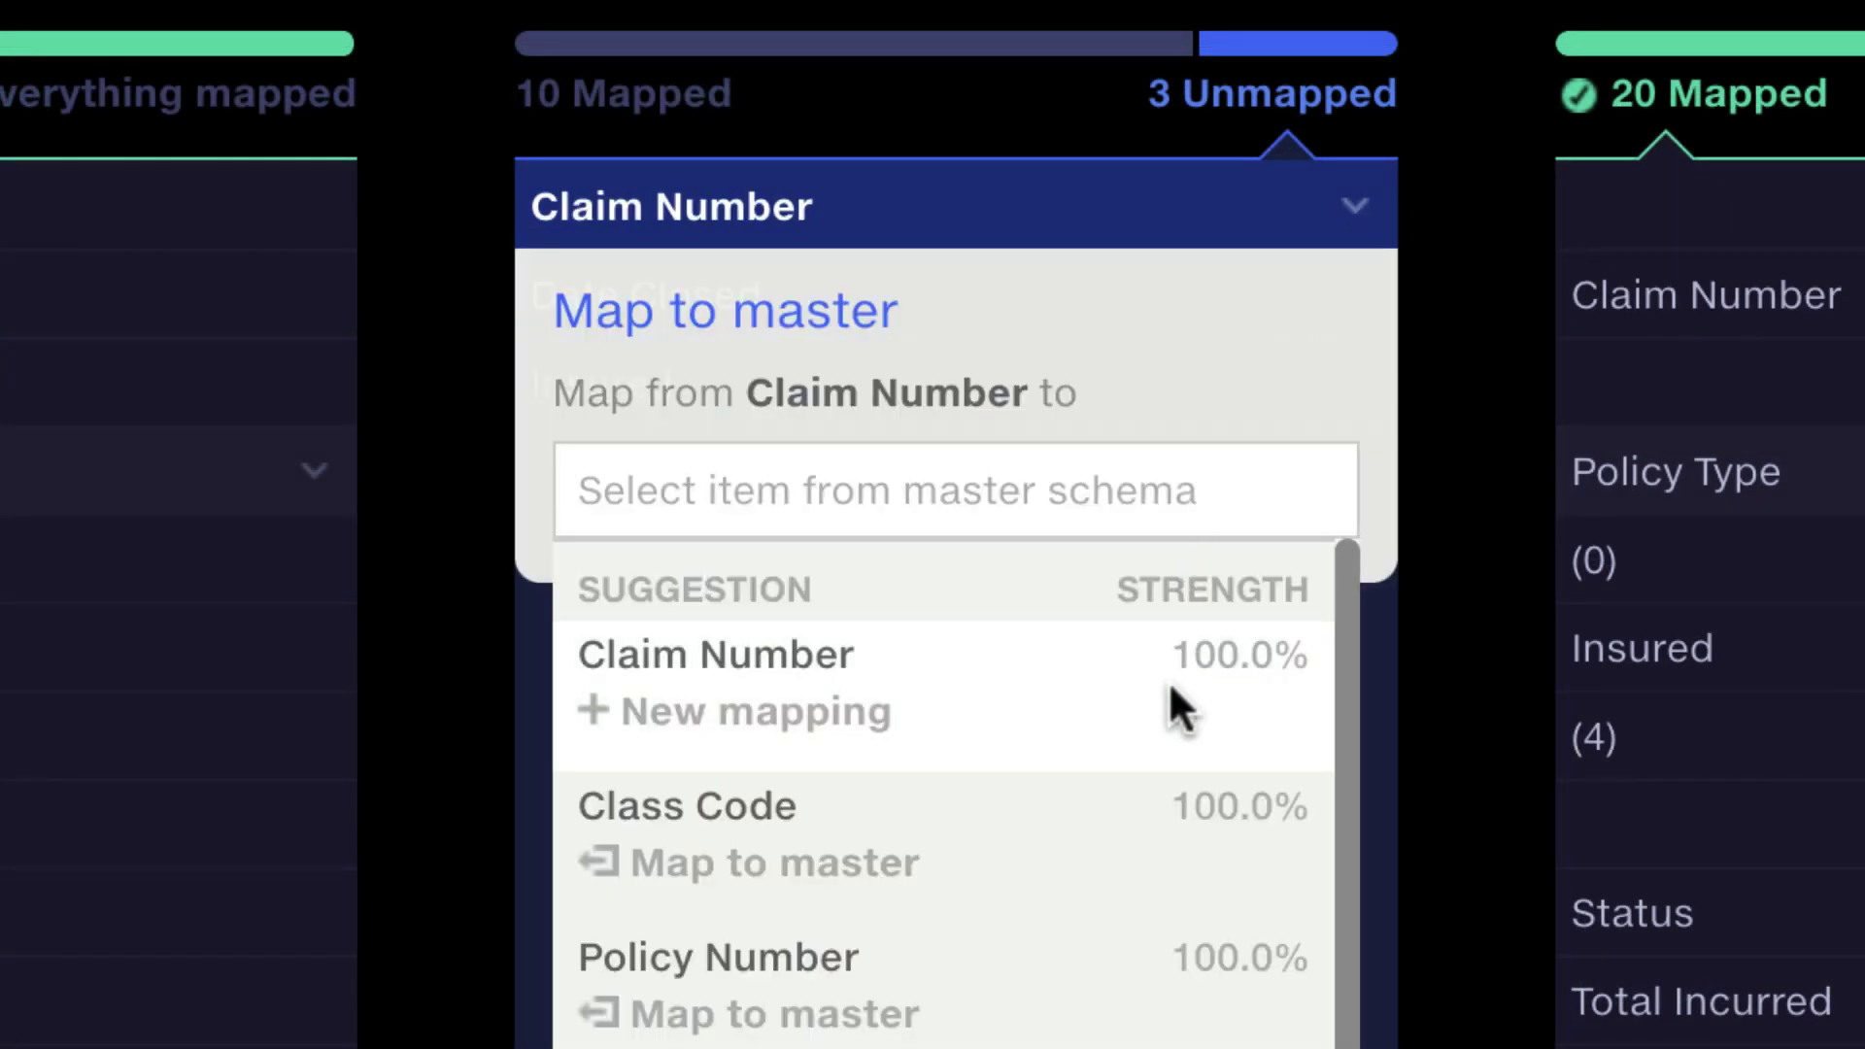